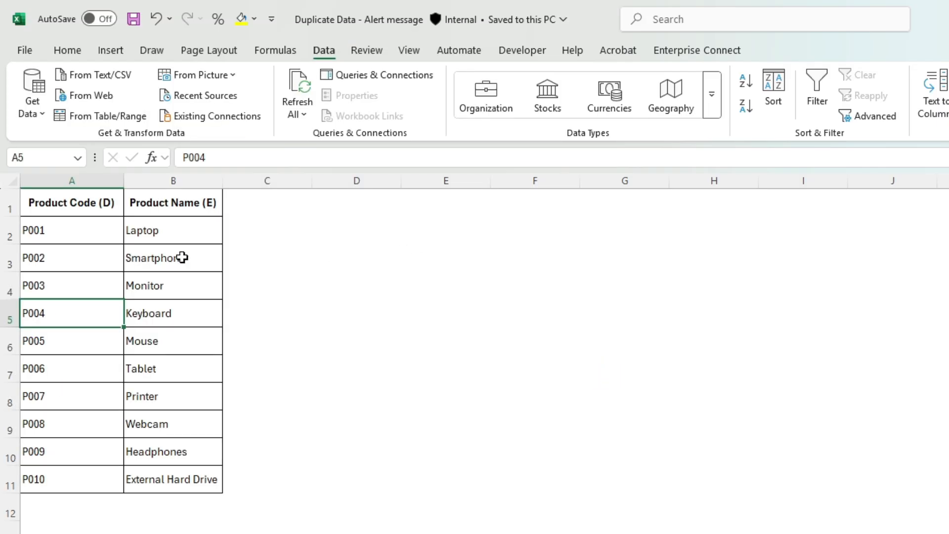
- Start a data validation rule for the whole Product Code column A and allow Custom values
{"action": "left_click", "coordinate": [91, 177]}
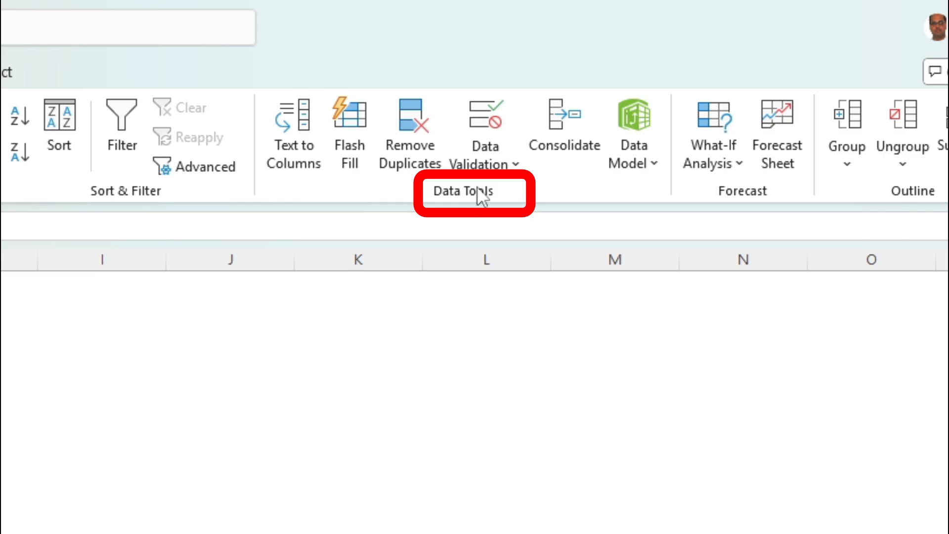
{"action": "left_click", "coordinate": [494, 163]}
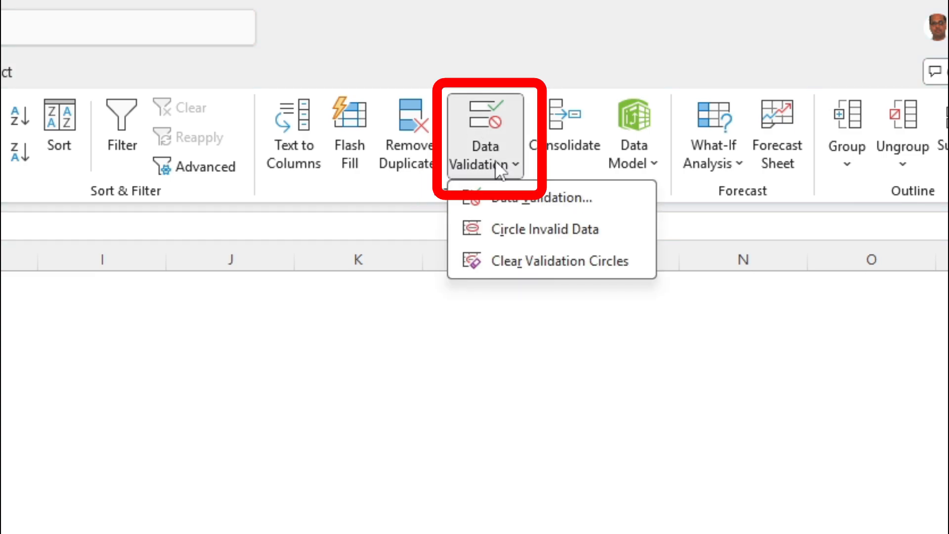
{"action": "left_click", "coordinate": [536, 196]}
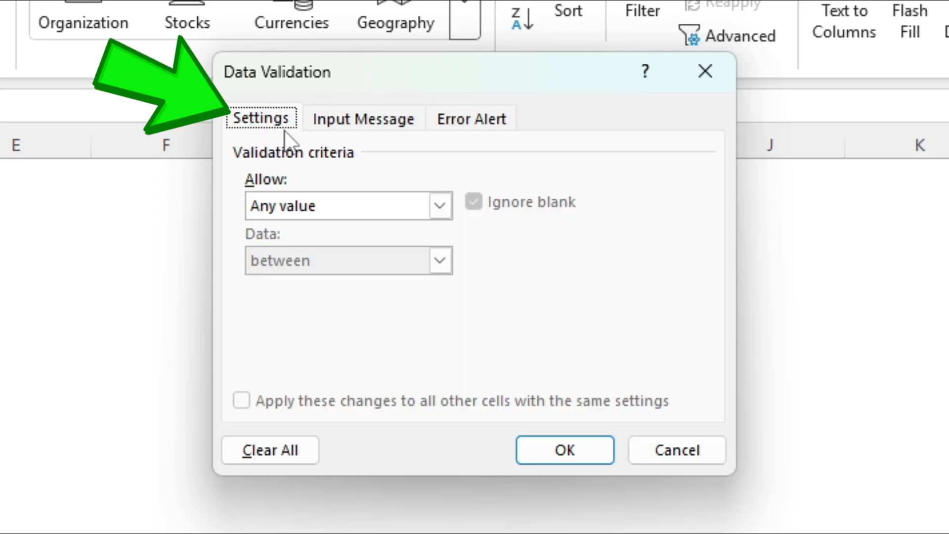
{"action": "left_click", "coordinate": [278, 202]}
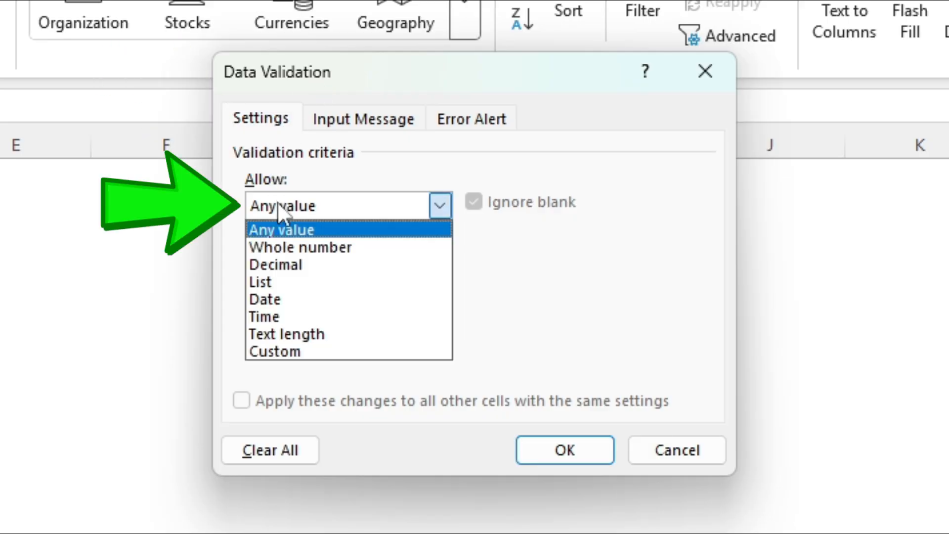
{"action": "left_click", "coordinate": [274, 352]}
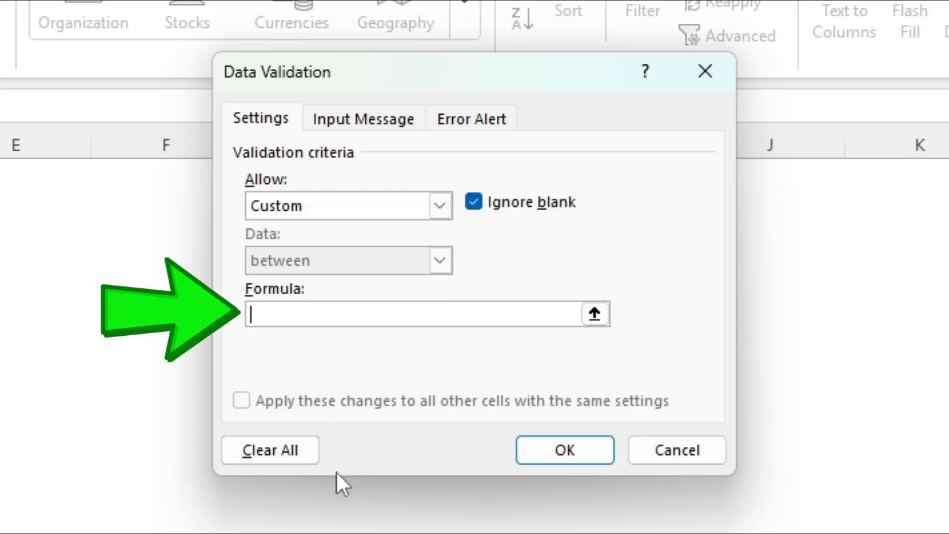
- Set the validation formula to =COUNTIF($A:$A,A1)<=1 so each product code can occur only once
{"action": "type", "text": "=COU"}
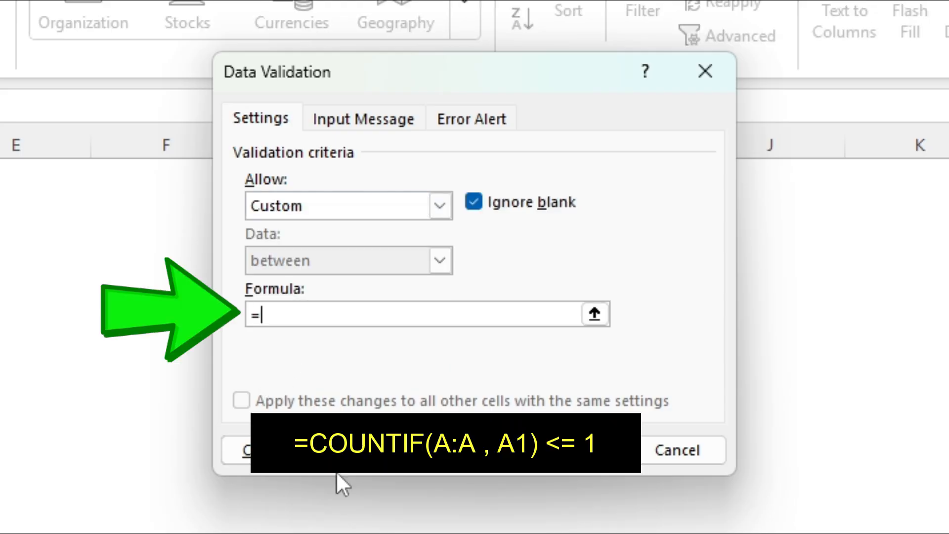
{"action": "type", "text": "NTIF("}
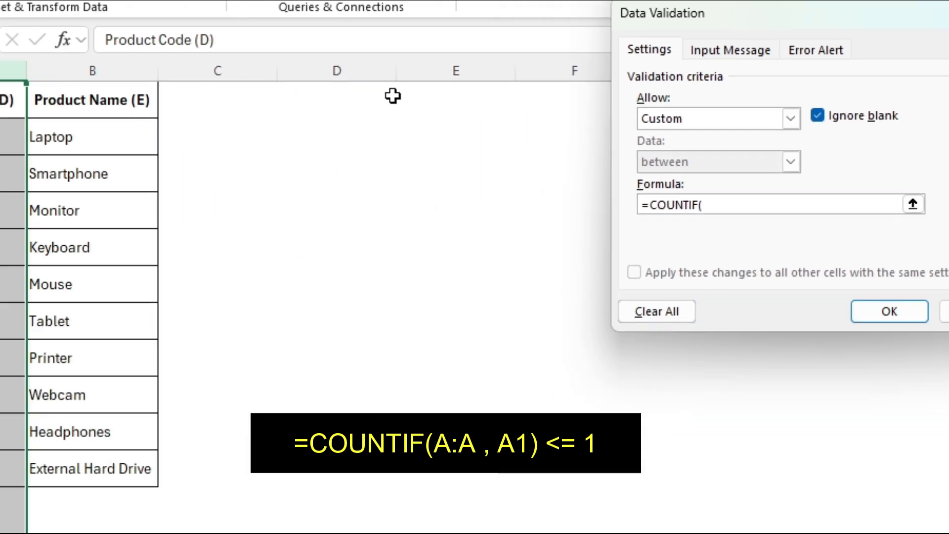
{"action": "left_click", "coordinate": [87, 47]}
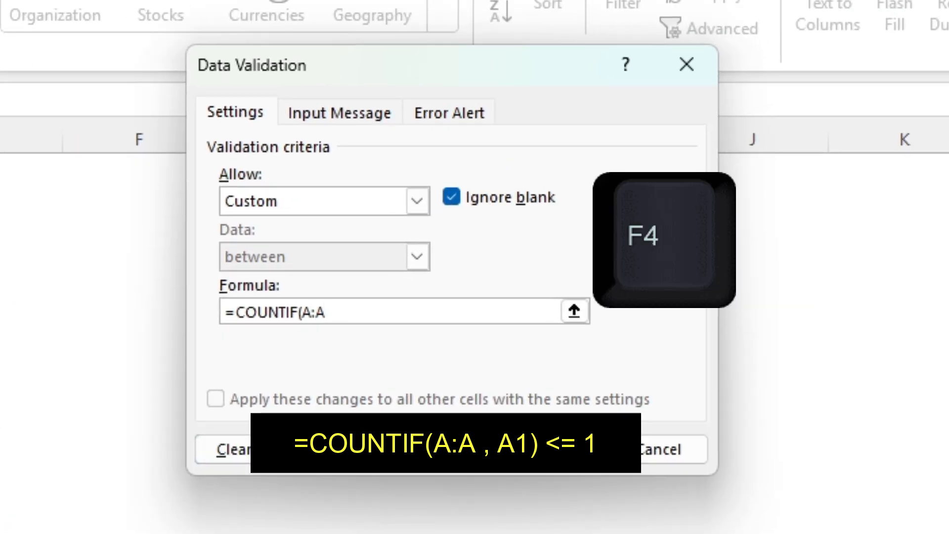
{"action": "key", "text": "F4"}
{"action": "type", "text": ","}
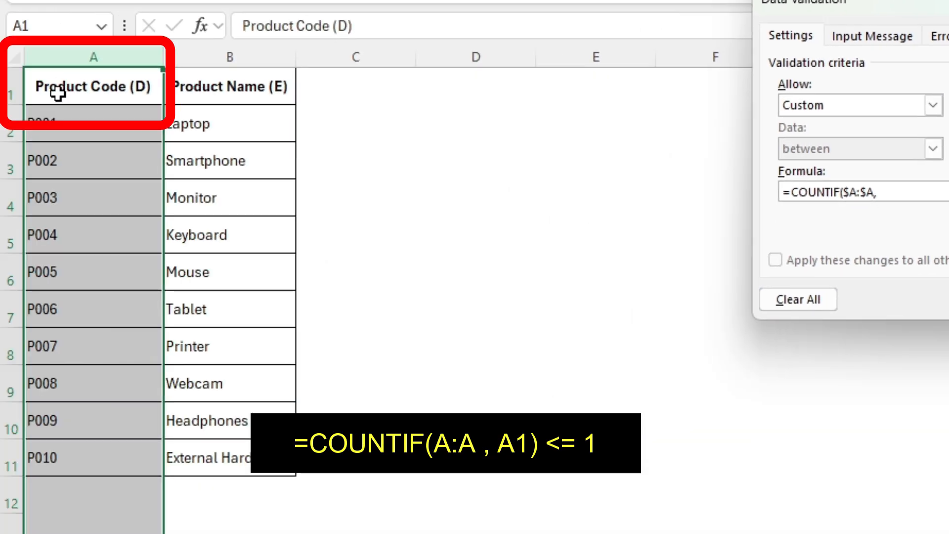
{"action": "left_click", "coordinate": [58, 93]}
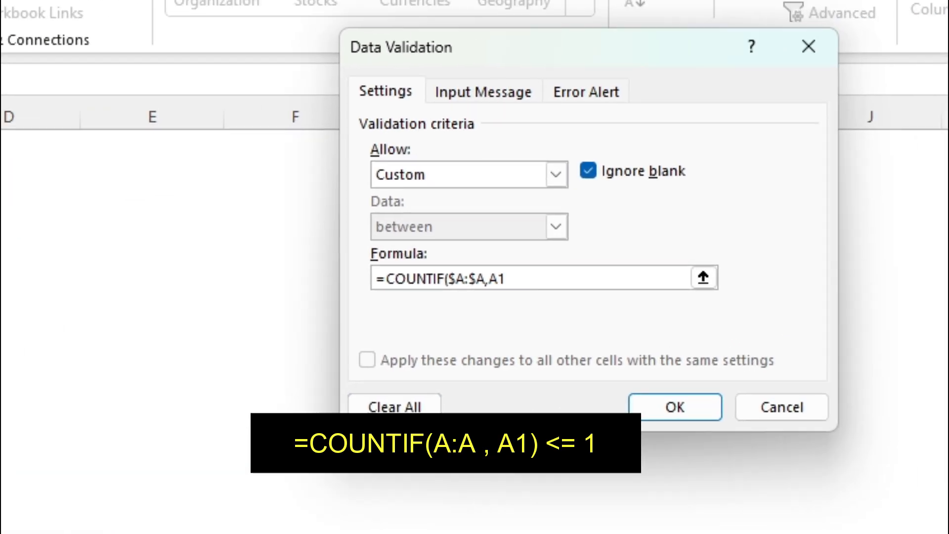
{"action": "type", "text": ")<"}
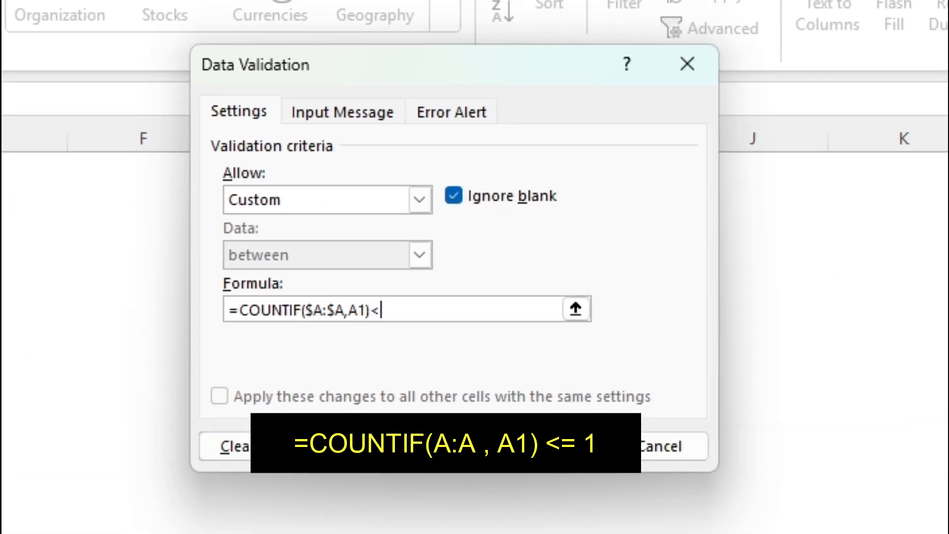
{"action": "type", "text": "=1"}
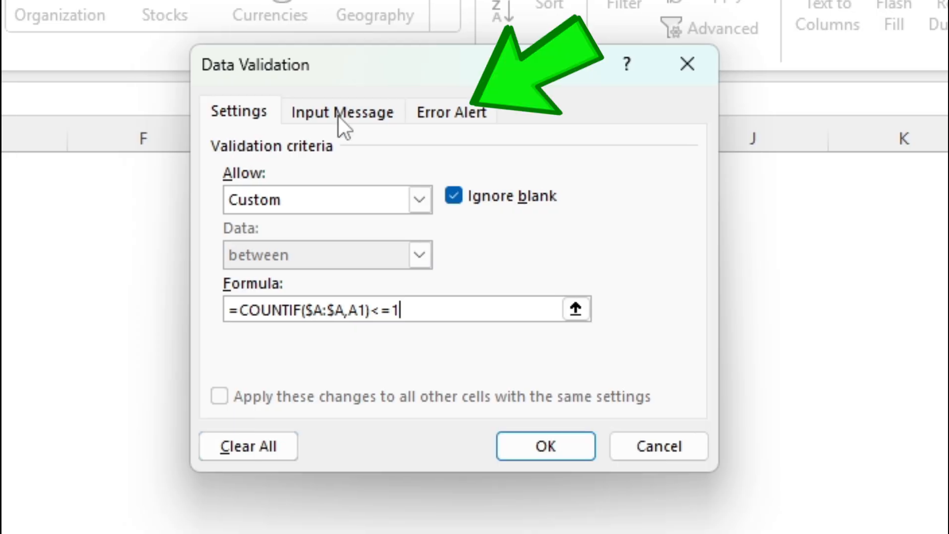
- Give the rule a Stop error alert titled "Duplicate Code" with the message "This product code already exists." and apply the validation
{"action": "left_click", "coordinate": [452, 119]}
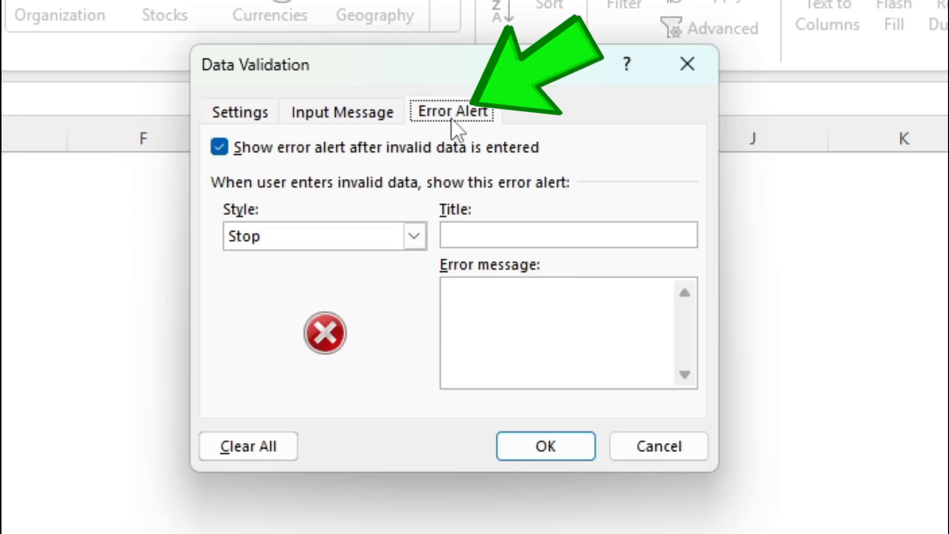
{"action": "left_click", "coordinate": [296, 239]}
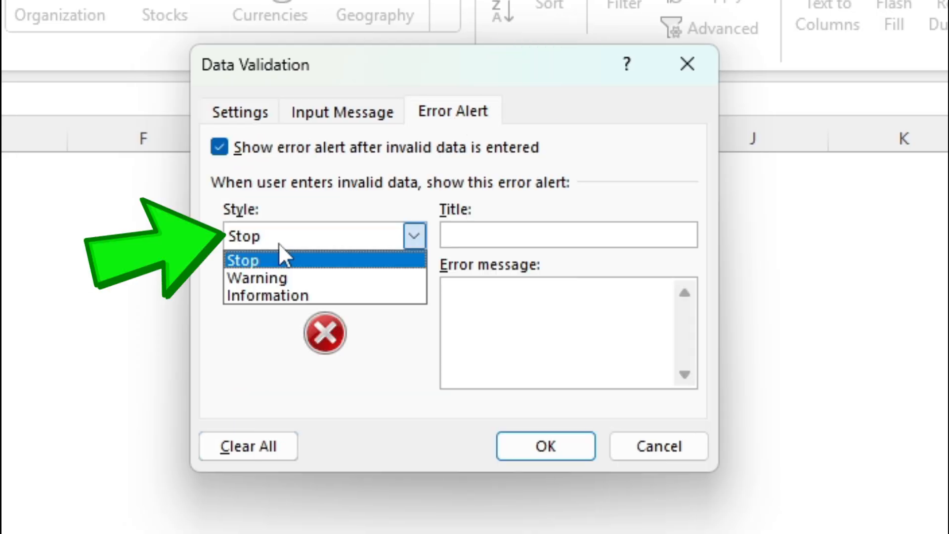
{"action": "left_click", "coordinate": [257, 258]}
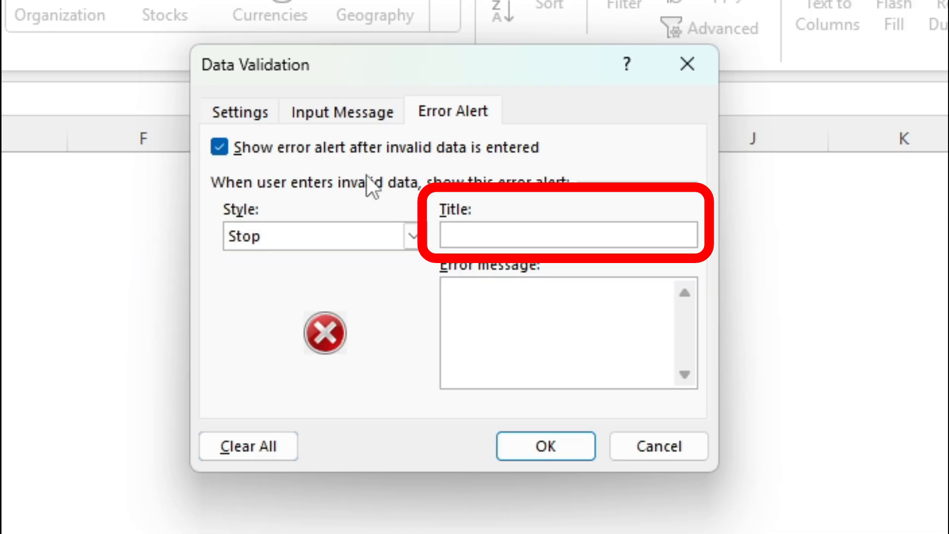
{"action": "type", "text": "Duplicate C"}
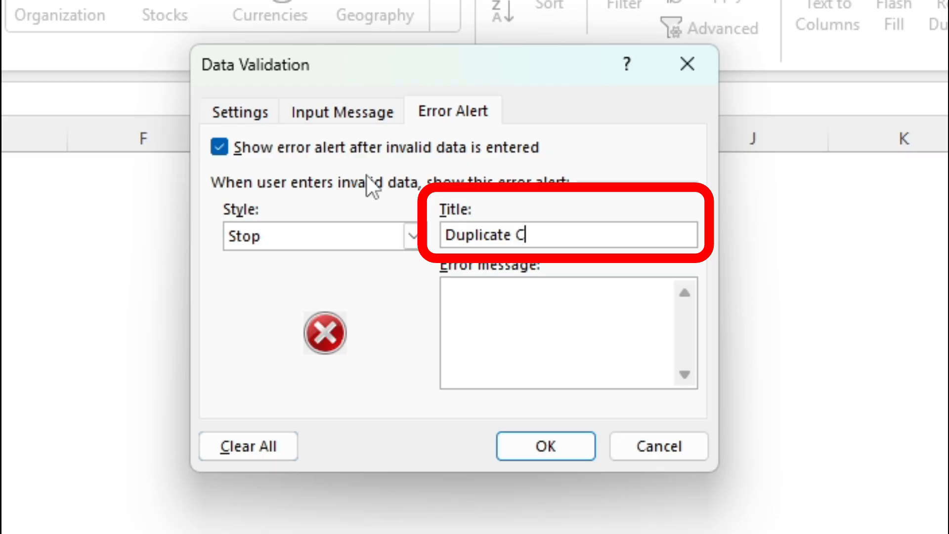
{"action": "type", "text": "ode"}
{"action": "left_click", "coordinate": [542, 317]}
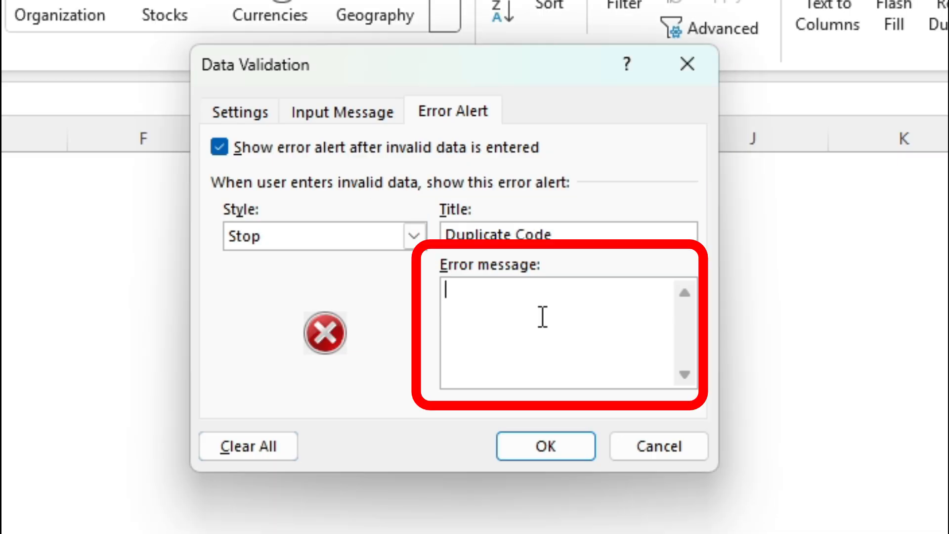
{"action": "key", "text": "ctrl+v"}
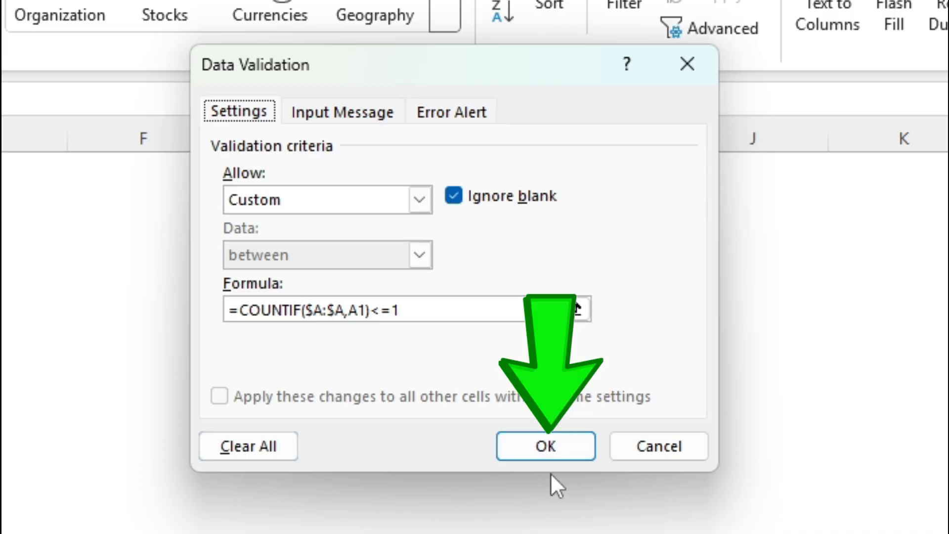
{"action": "left_click", "coordinate": [556, 437]}
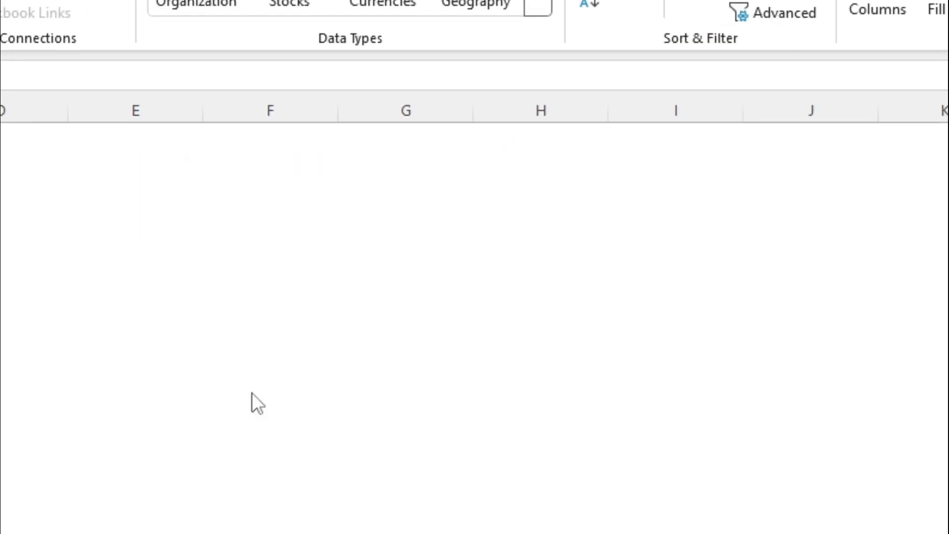
- Enter the new product code P011 in cell A12
{"action": "left_click", "coordinate": [57, 390]}
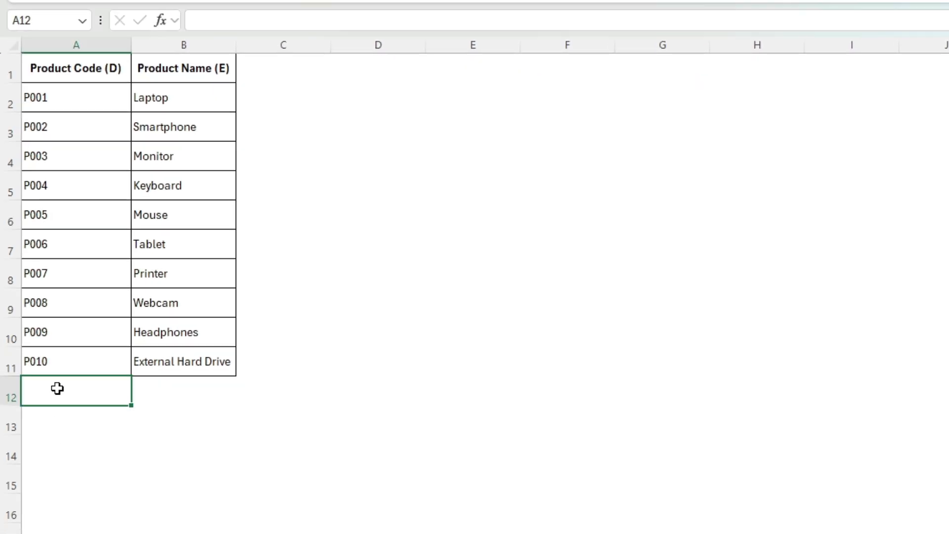
{"action": "type", "text": "P011"}
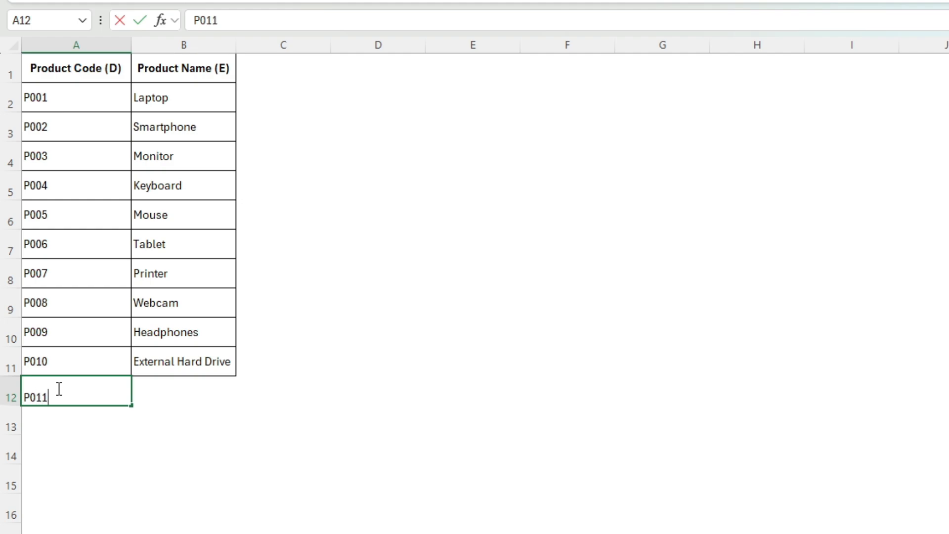
{"action": "key", "text": "Return"}
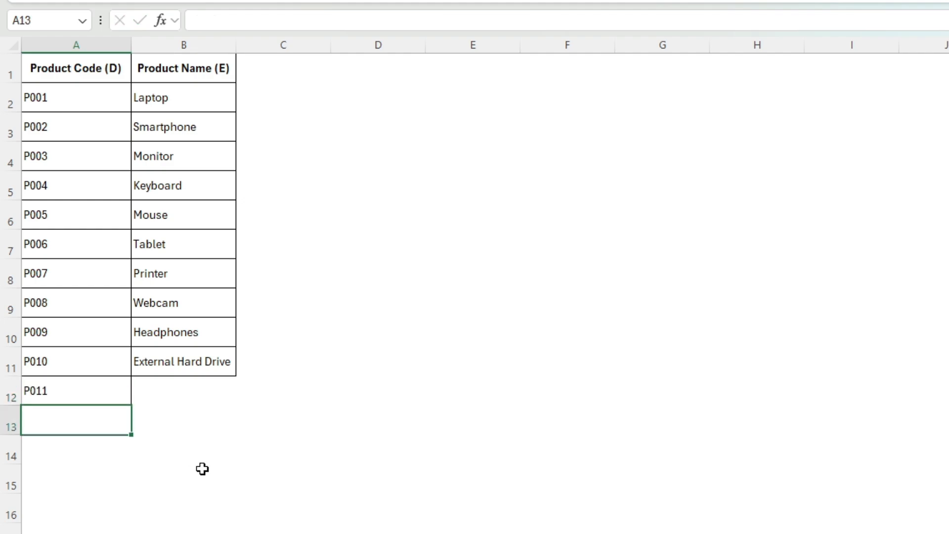
- Test the validation by trying the existing codes P006 and P005 in cell A13, choosing to retry each time
{"action": "type", "text": "P006"}
{"action": "key", "text": "Return"}
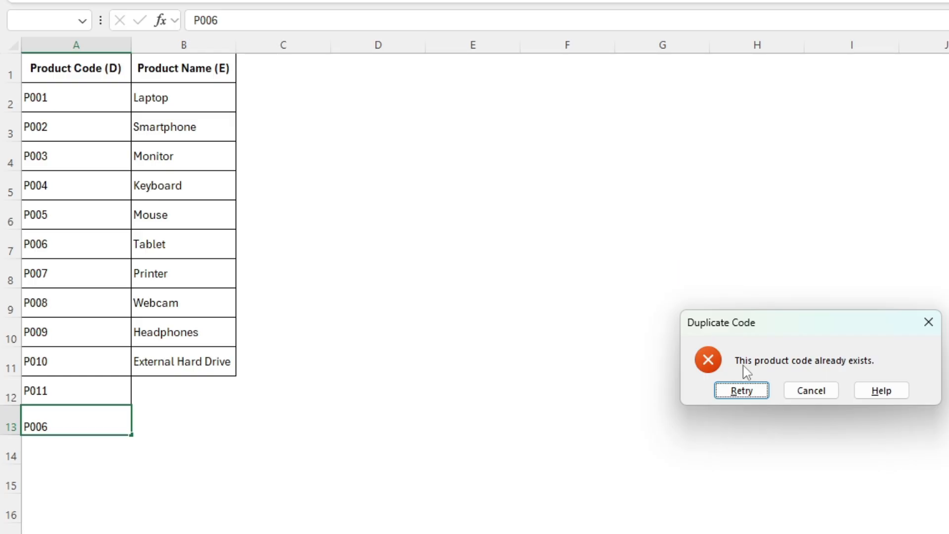
{"action": "left_click", "coordinate": [755, 393]}
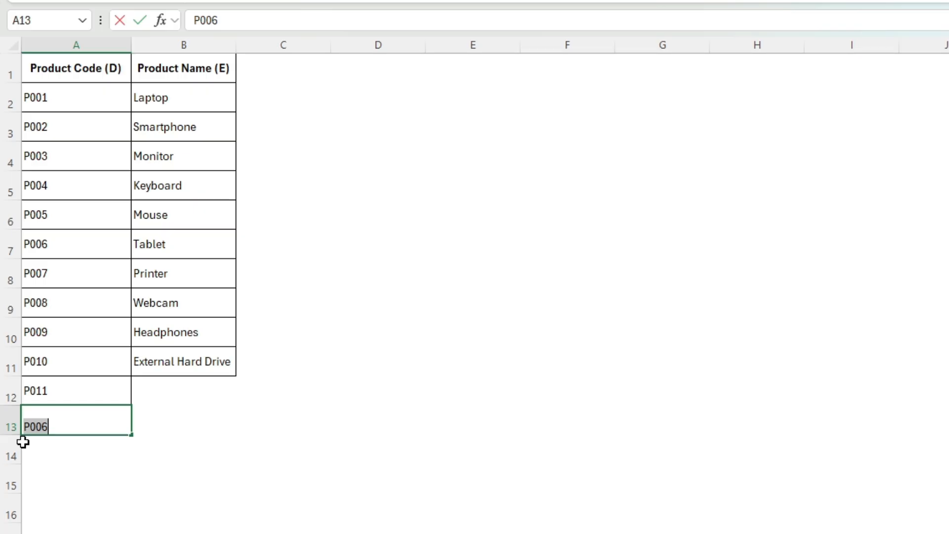
{"action": "type", "text": "P"}
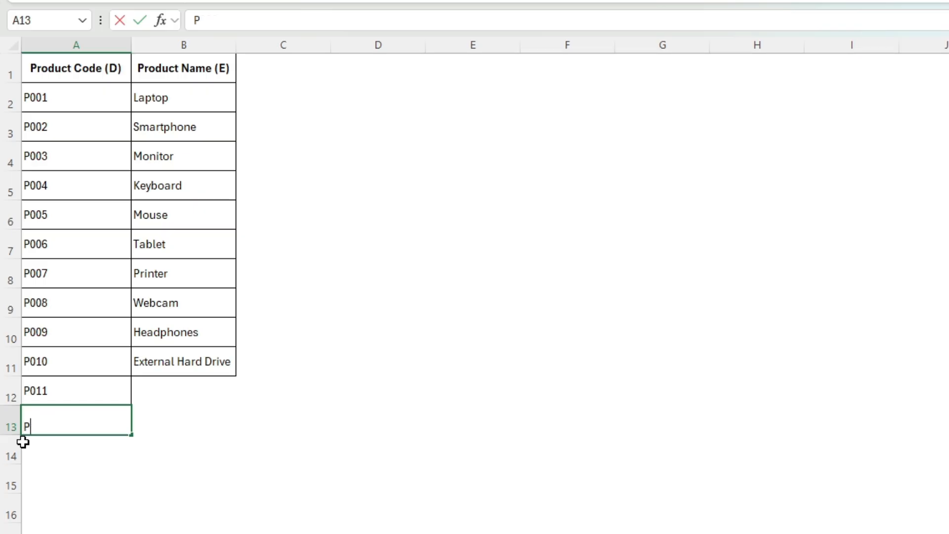
{"action": "type", "text": "005"}
{"action": "key", "text": "Return"}
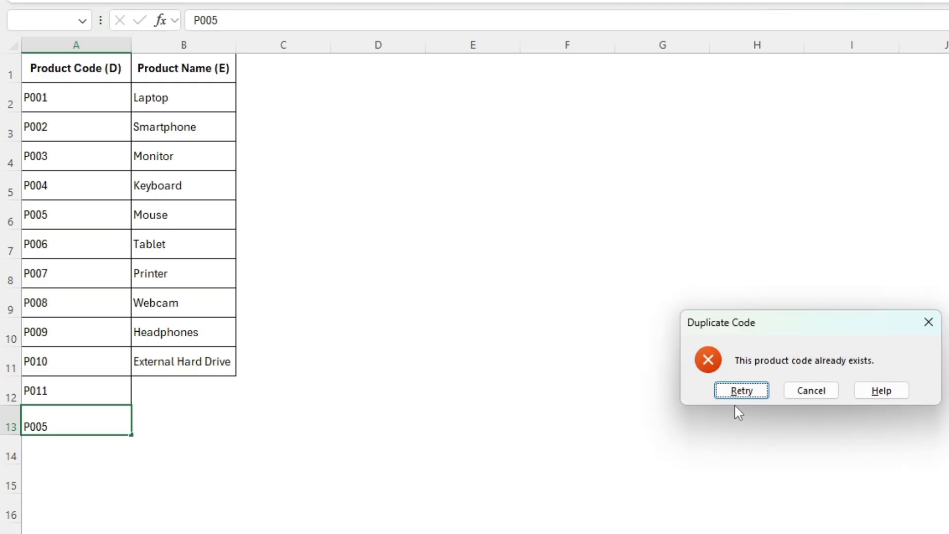
{"action": "left_click", "coordinate": [740, 390]}
- Enter the unique product code P012 in cell A13
{"action": "type", "text": "P"}
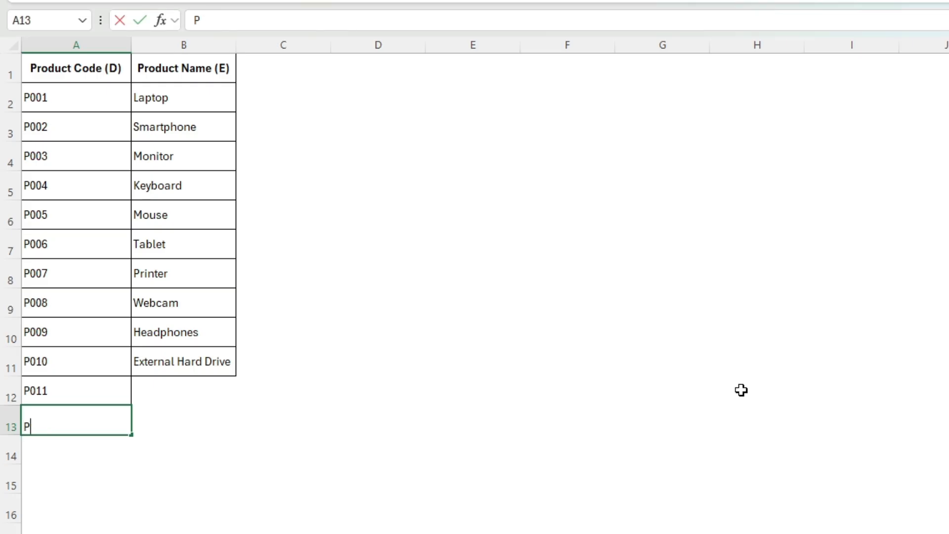
{"action": "type", "text": "012"}
{"action": "key", "text": "Return"}
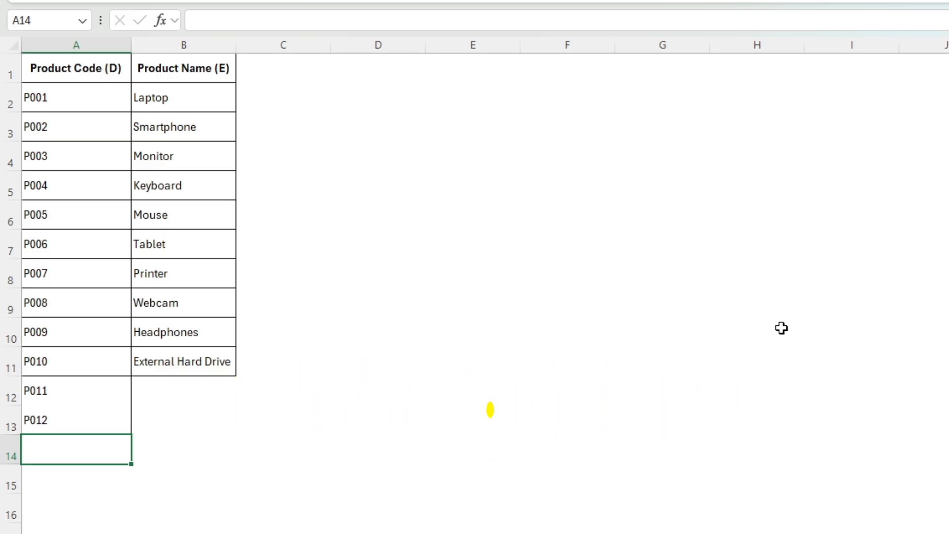
- Change the error alert style of the Product Code column's validation rule to Warning and apply it
{"action": "left_click", "coordinate": [89, 44]}
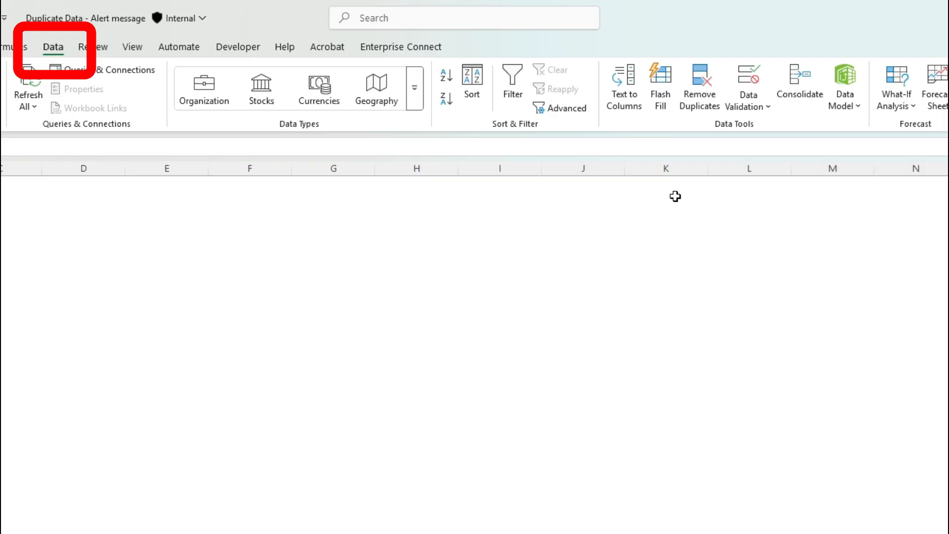
{"action": "left_click", "coordinate": [747, 104]}
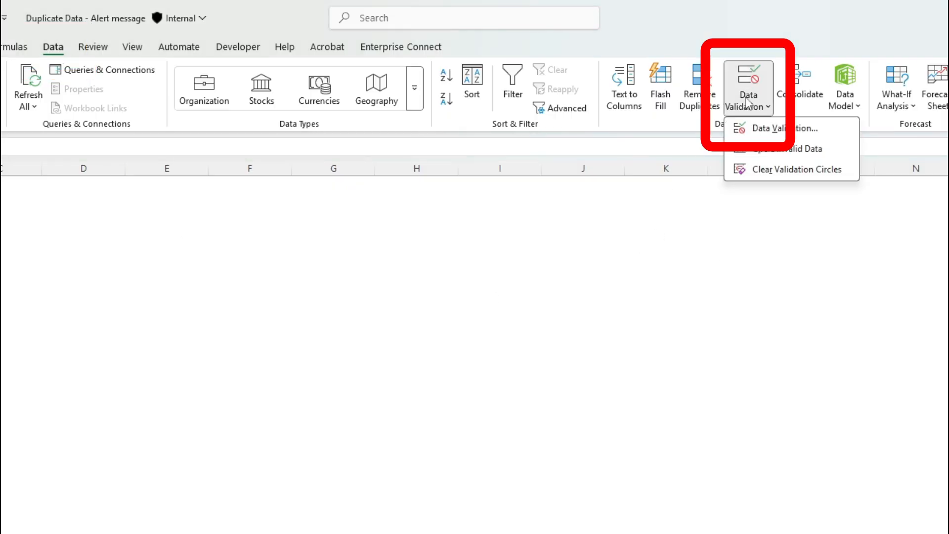
{"action": "left_click", "coordinate": [777, 130]}
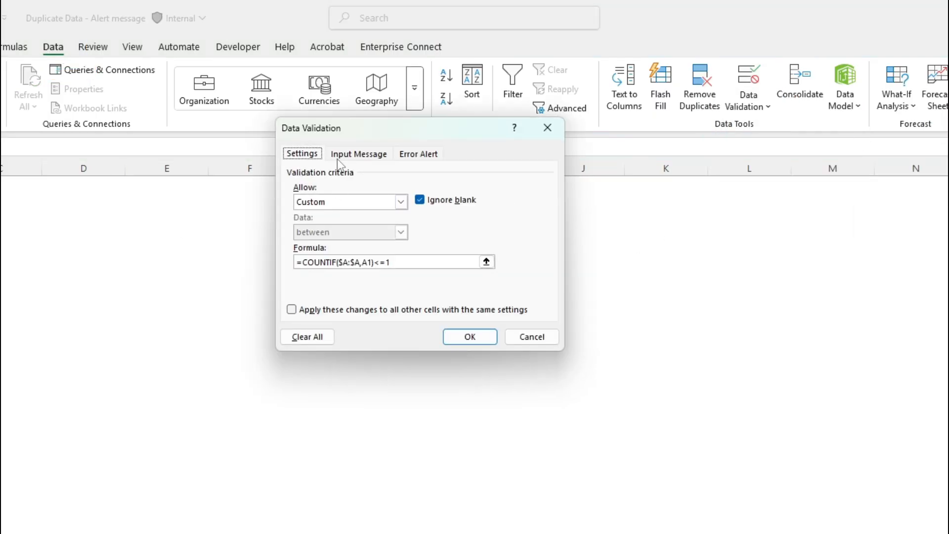
{"action": "left_click", "coordinate": [418, 154]}
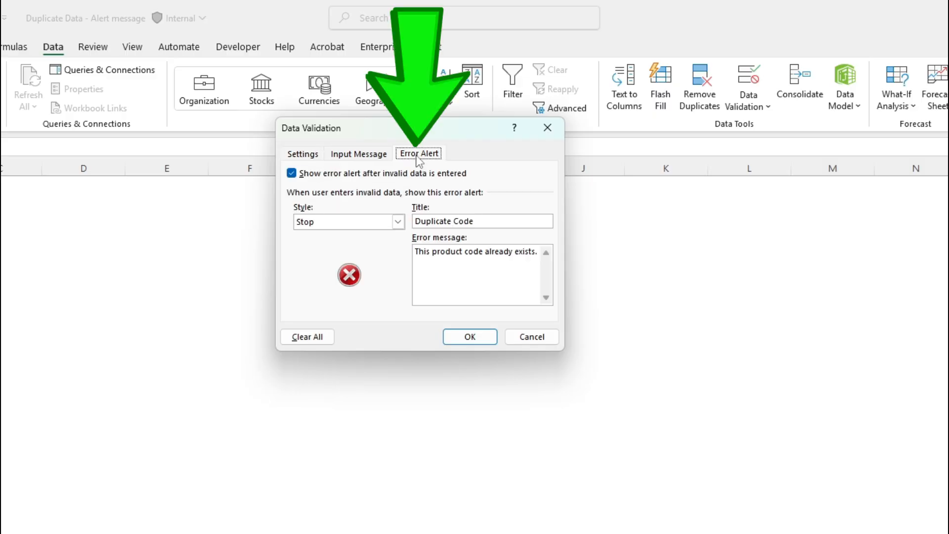
{"action": "left_click", "coordinate": [319, 223]}
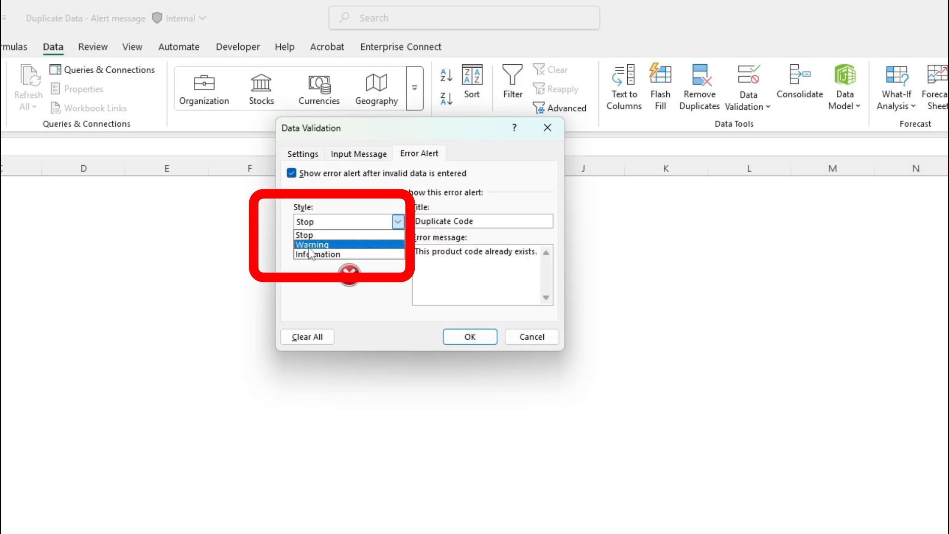
{"action": "left_click", "coordinate": [309, 245]}
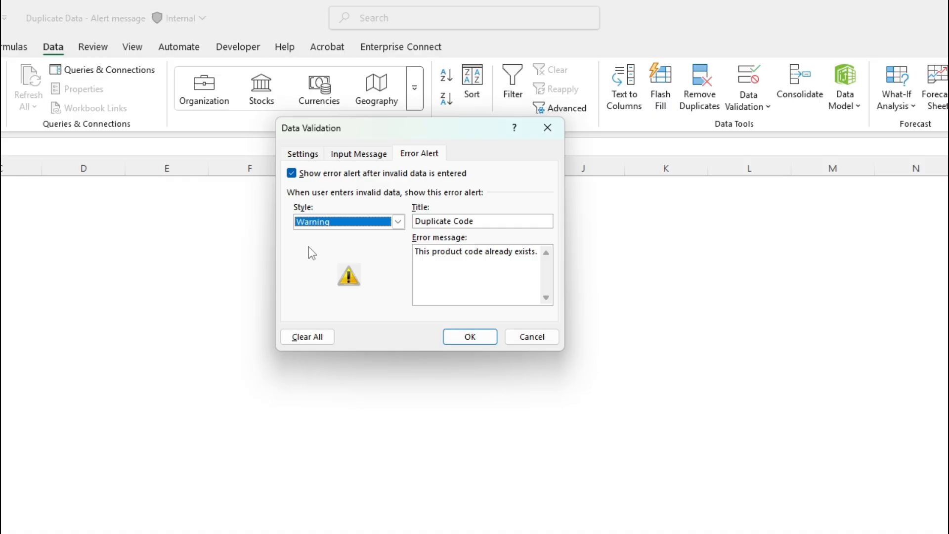
{"action": "left_click", "coordinate": [470, 338]}
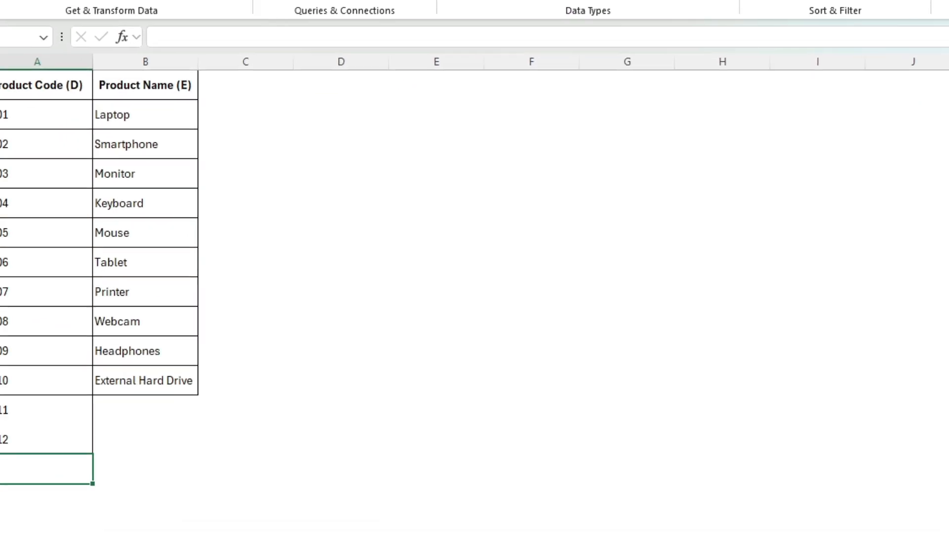
- Enter the existing product code P006 in cell A14 and accept the duplicate despite the warning
{"action": "type", "text": "P006"}
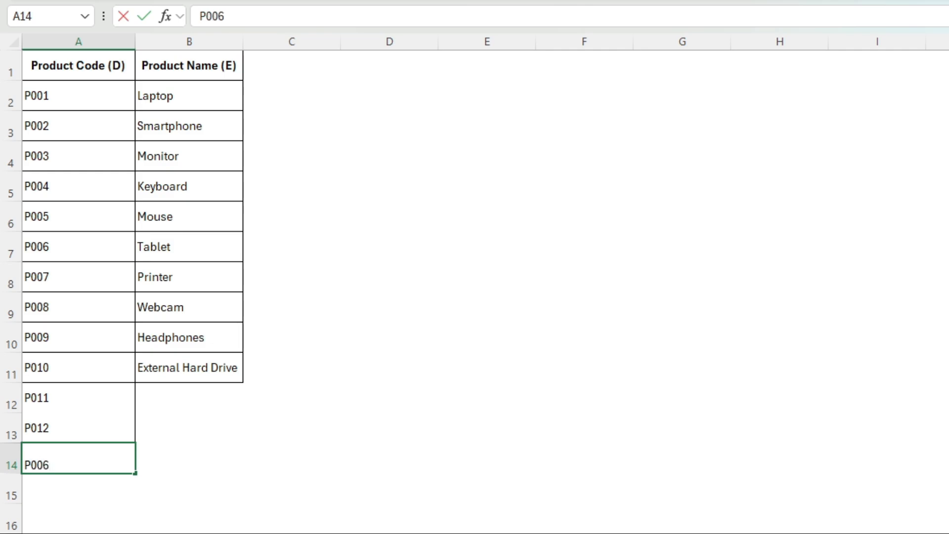
{"action": "key", "text": "Return"}
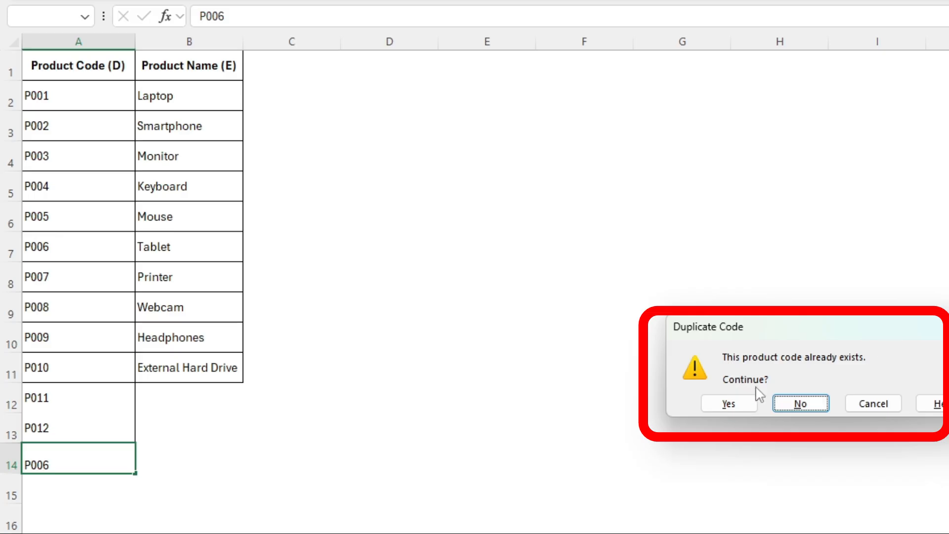
{"action": "left_click", "coordinate": [731, 404]}
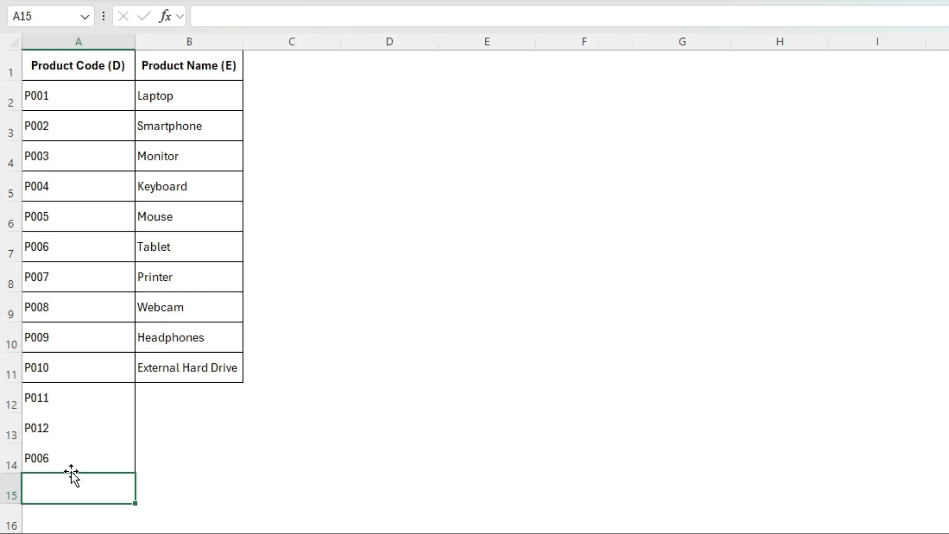
- Try the existing code P005 in cell A15, decline to keep the duplicate, and enter the unique code P013 instead
{"action": "type", "text": "P00"}
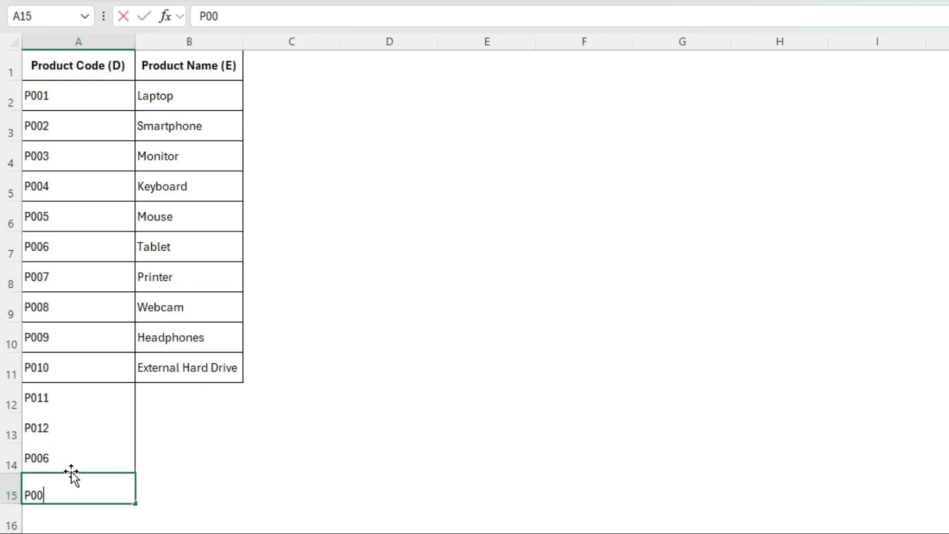
{"action": "type", "text": "5"}
{"action": "key", "text": "Return"}
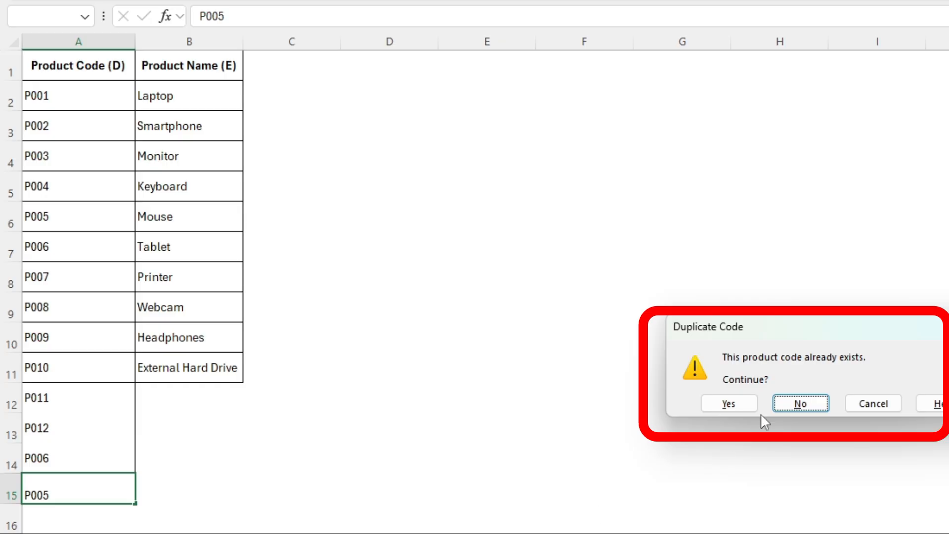
{"action": "left_click", "coordinate": [800, 401]}
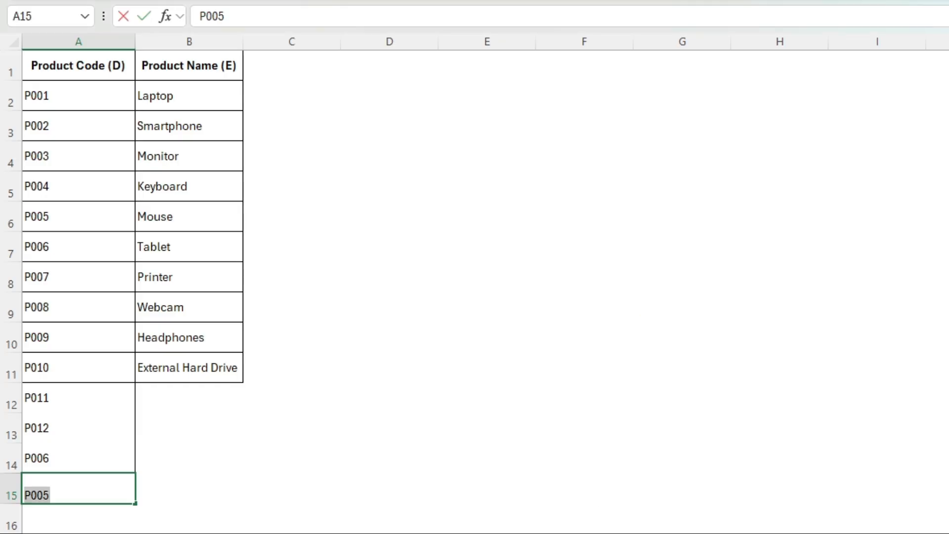
{"action": "type", "text": "P013"}
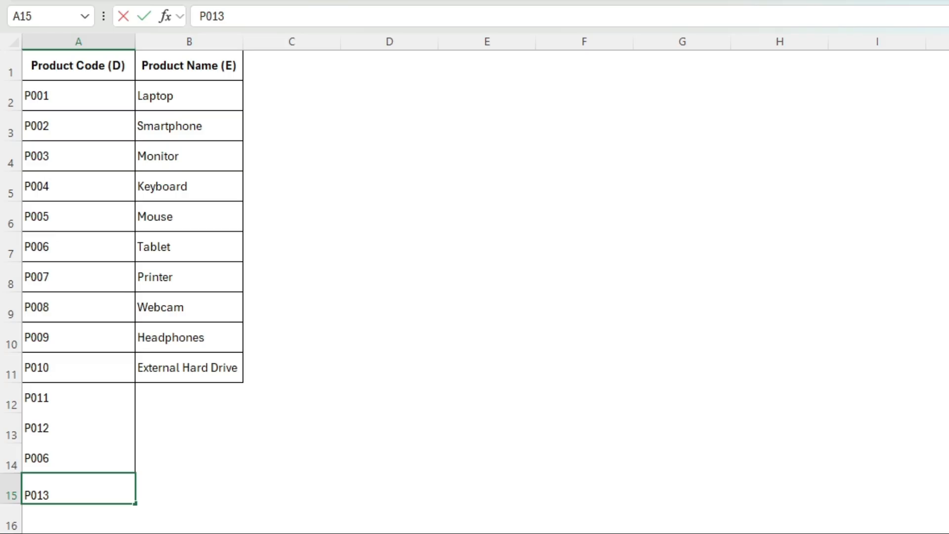
{"action": "key", "text": "Return"}
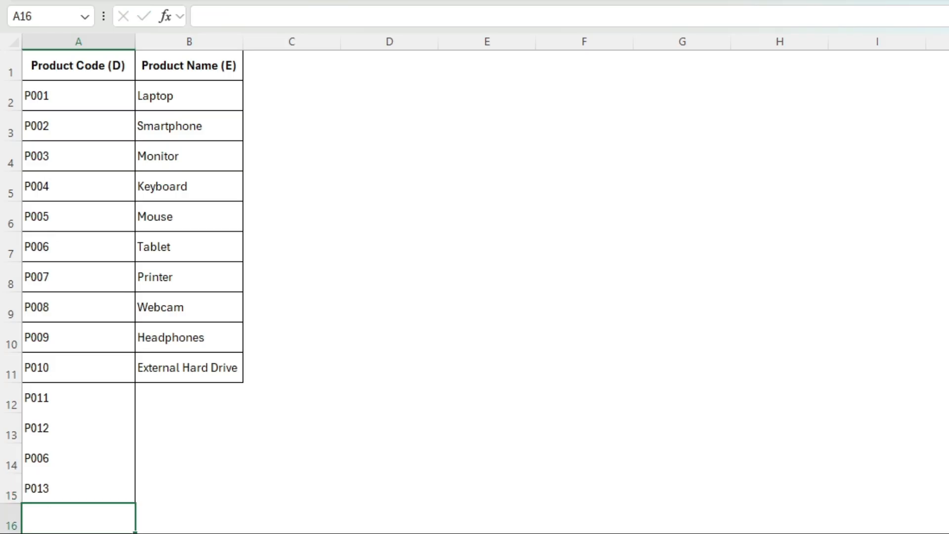